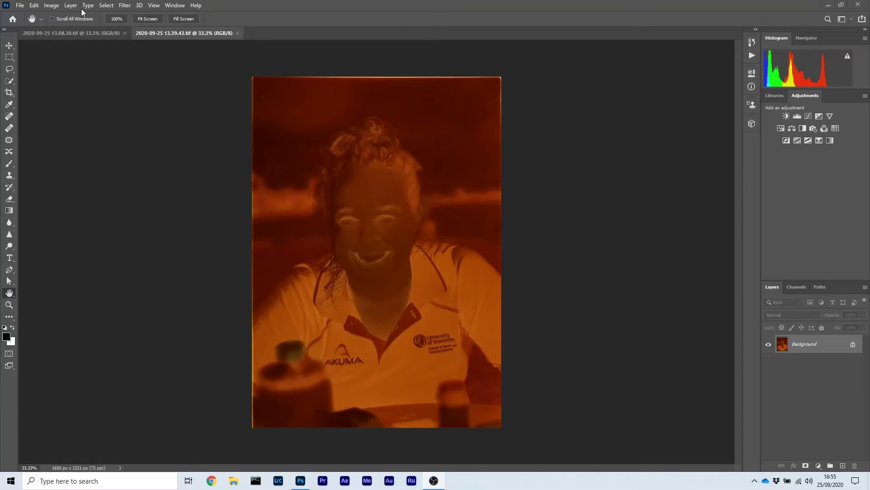
# - Invert the colours of the orange portrait negative 2020-09-25 13.39.43.tif
pyautogui.click(55, 10)
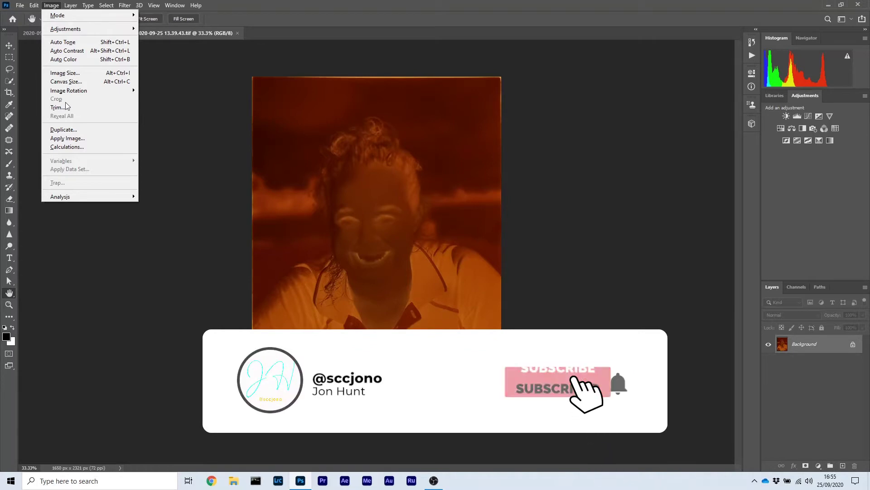
pyautogui.moveTo(69, 31)
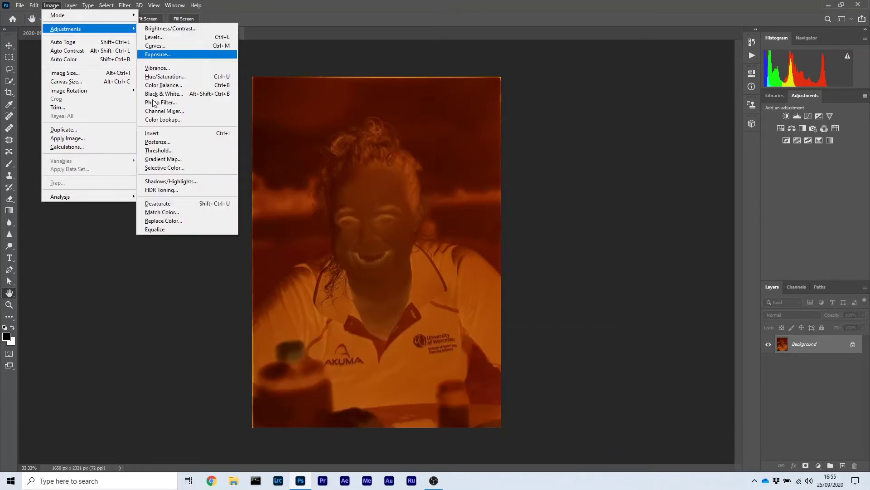
pyautogui.click(154, 133)
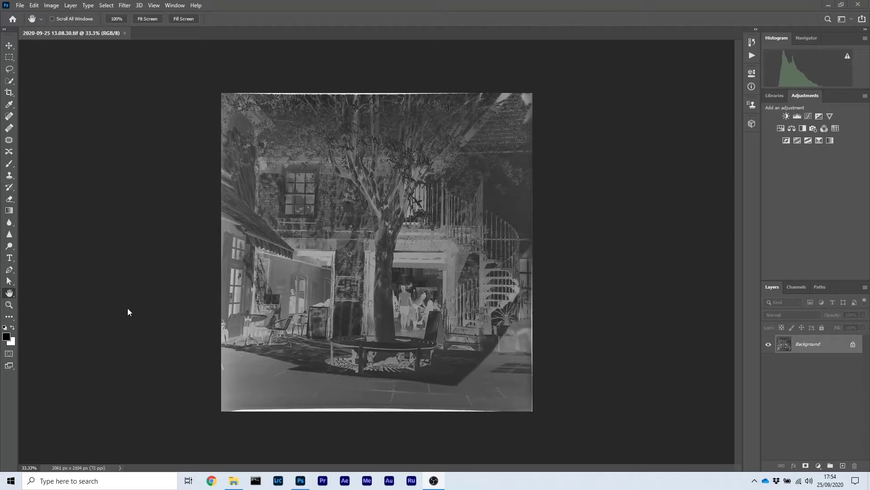
# - Invert the black-and-white courtyard negative 2020-09-25 13.08.30.tif
pyautogui.click(164, 287)
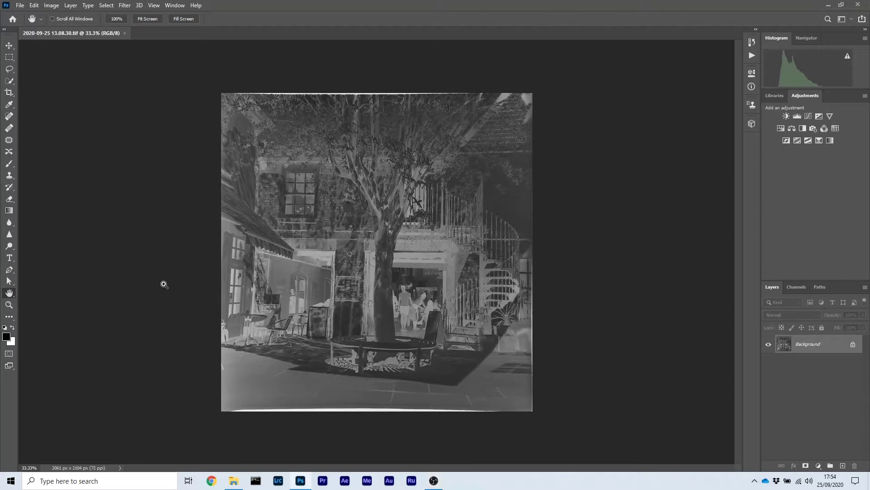
pyautogui.hotkey('ctrl', 'i')
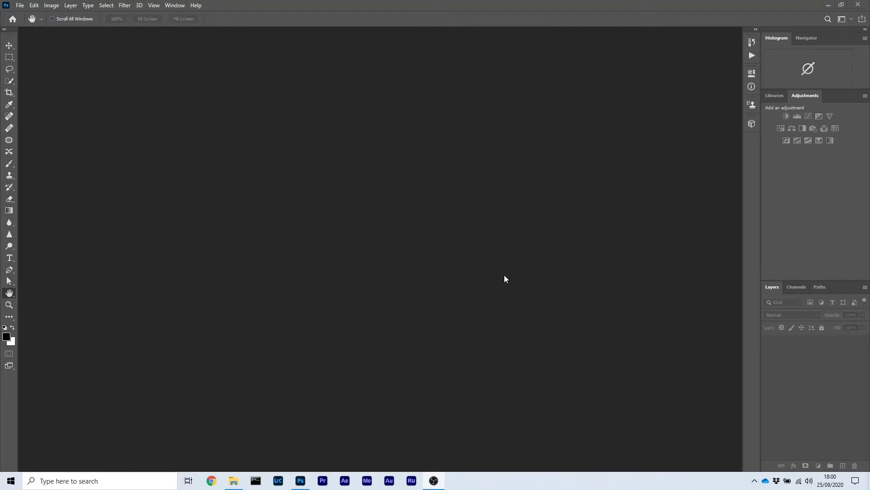
# - Set Grain2Pixel to Linear TIFF files and choose 2020-09-25 13.08.30.tif and 2020-09-25 13.39.43.tif from the tmp folder as source files
pyautogui.click(501, 274)
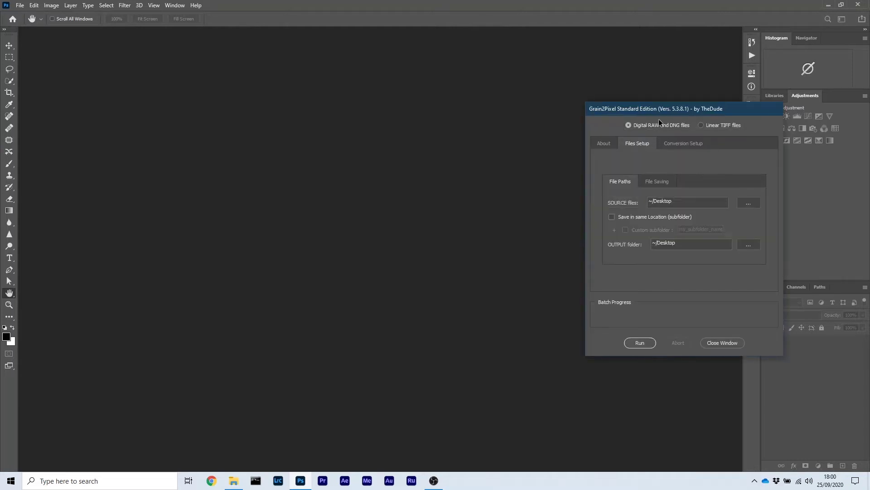
pyautogui.moveTo(654, 111); pyautogui.dragTo(456, 113)
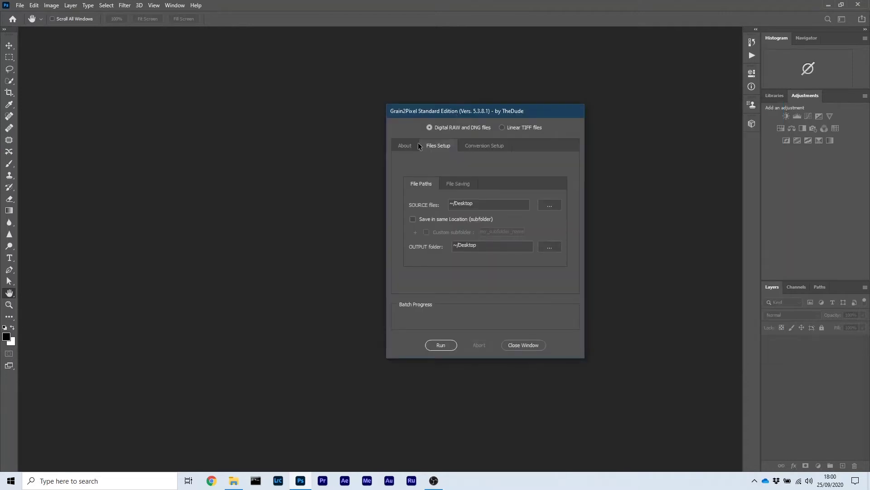
pyautogui.click(515, 127)
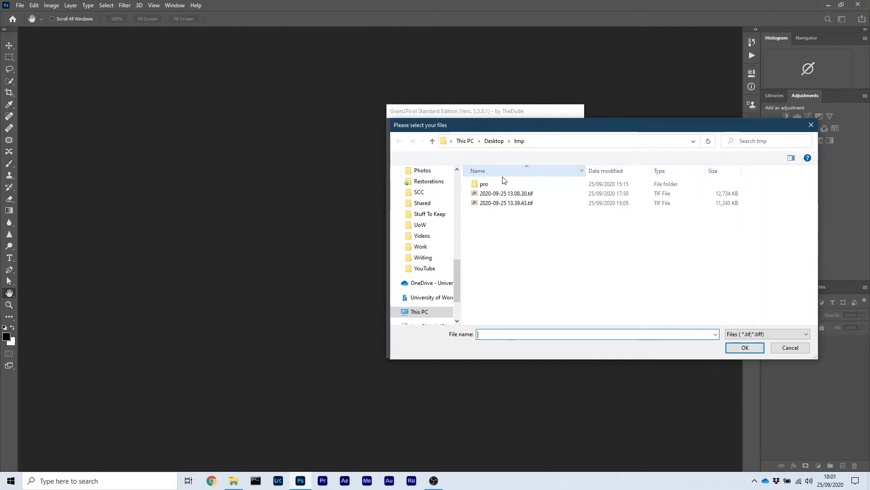
pyautogui.moveTo(503, 179); pyautogui.dragTo(521, 205)
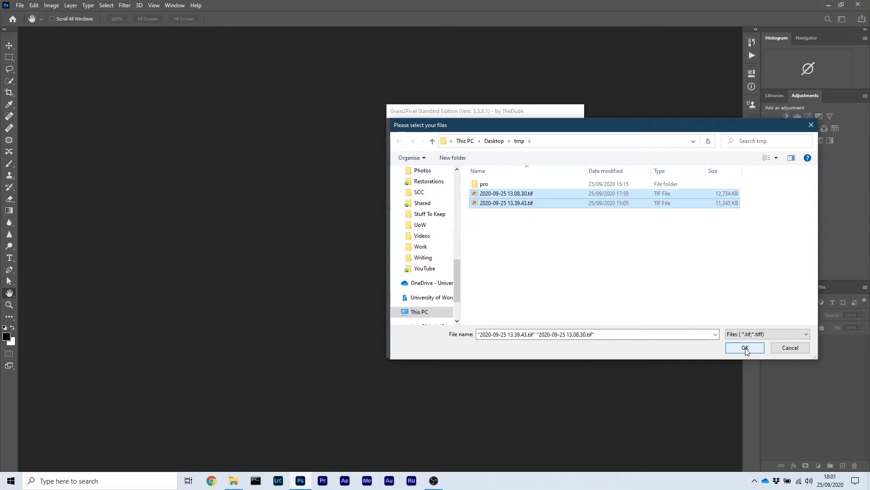
pyautogui.click(745, 347)
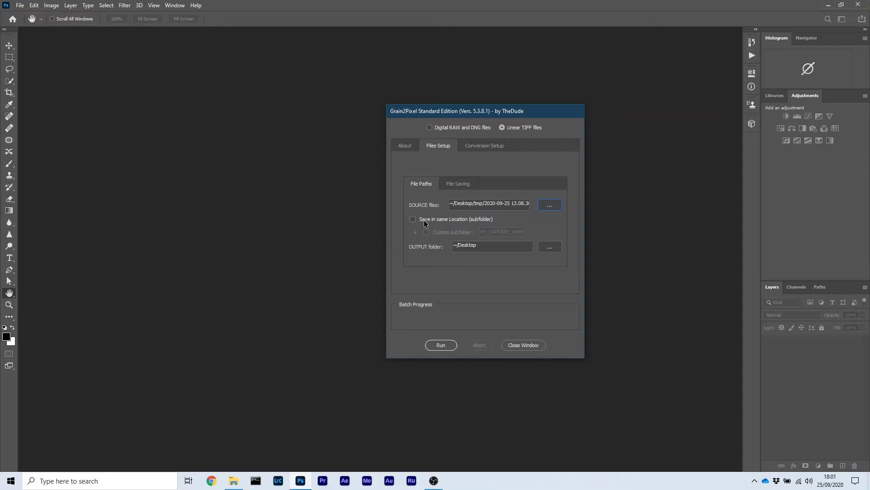
# - Set the Grain2Pixel crop method to Interactive Crop (frame by frame) and Color Cast Remove to Smart
pyautogui.hotkey('ctrl', 'Tab')
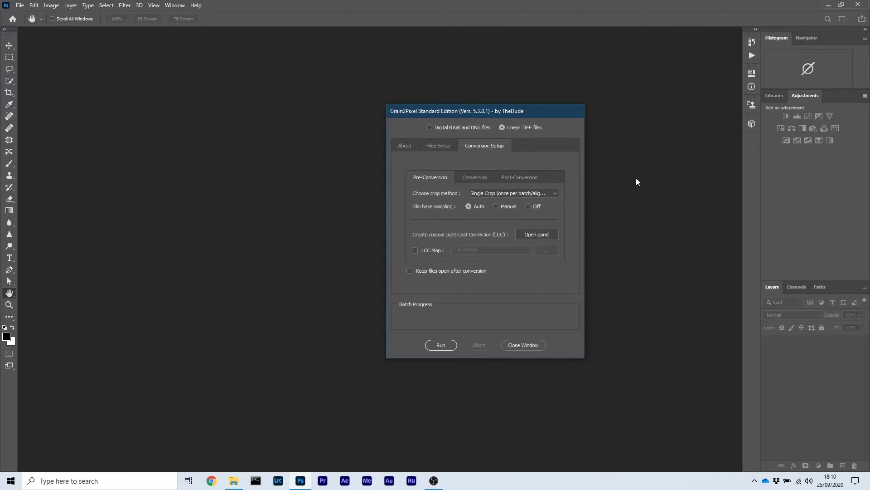
pyautogui.click(555, 193)
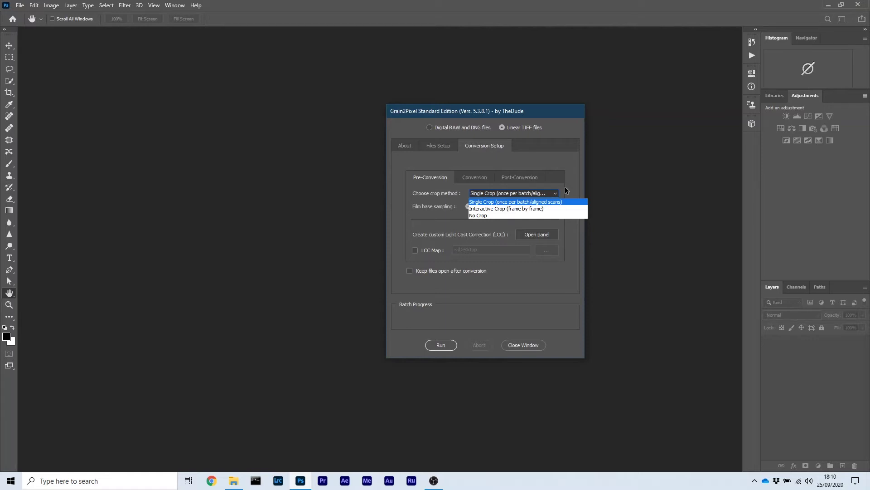
pyautogui.click(551, 208)
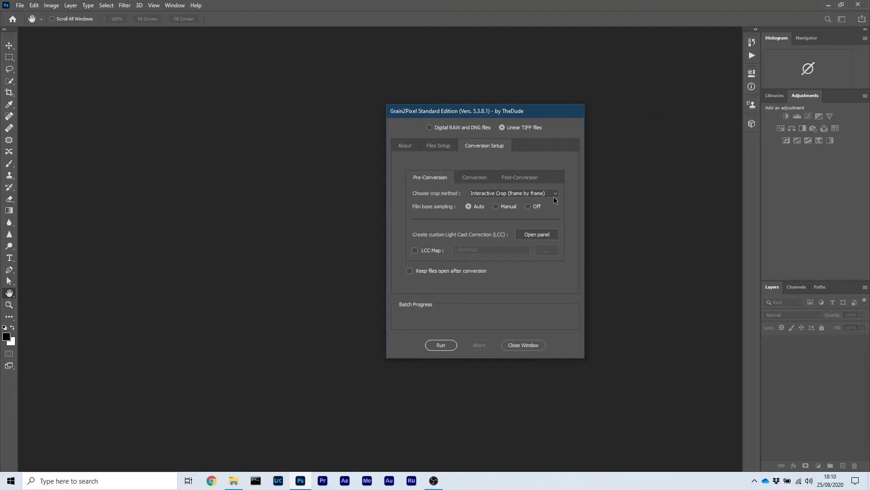
pyautogui.scroll(1, 554, 197)
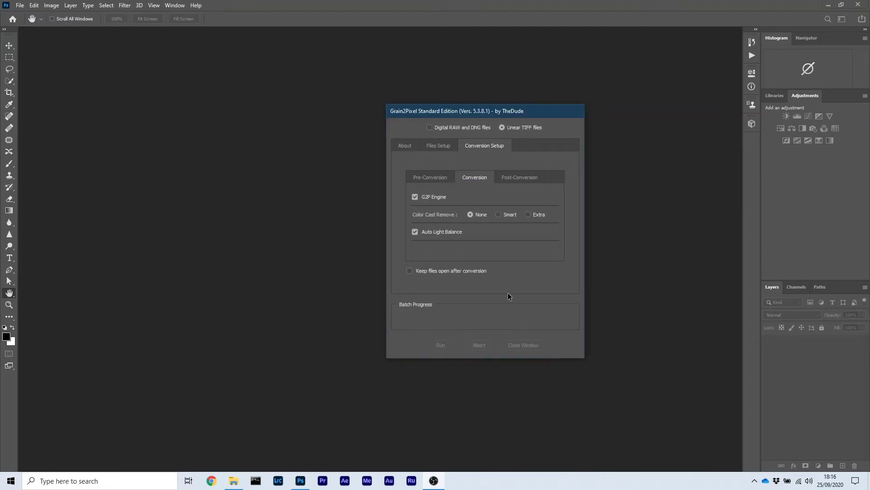
pyautogui.click(508, 296)
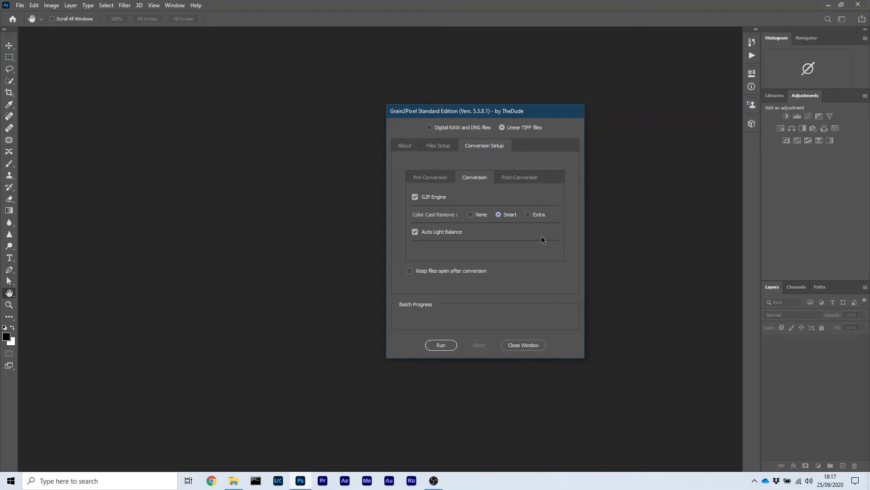
# - Look over the post-conversion options and the list of actions available for Action 3
pyautogui.click(511, 179)
pyautogui.click(476, 402)
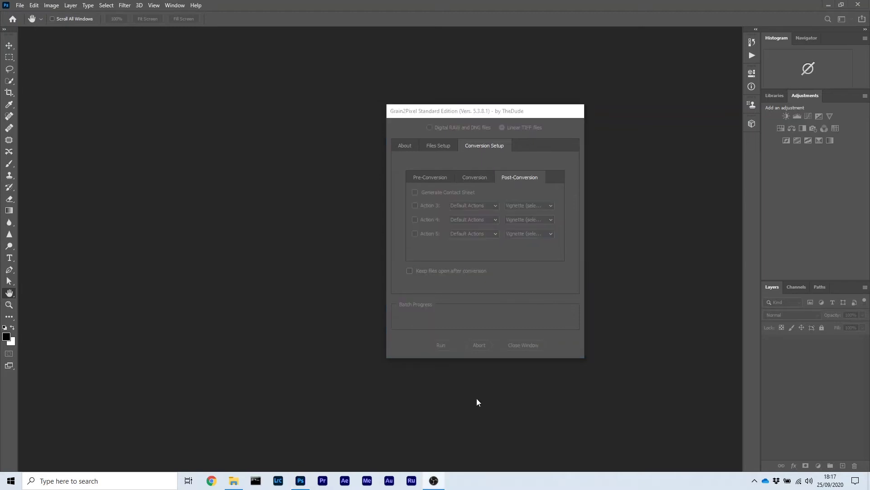
pyautogui.click(523, 310)
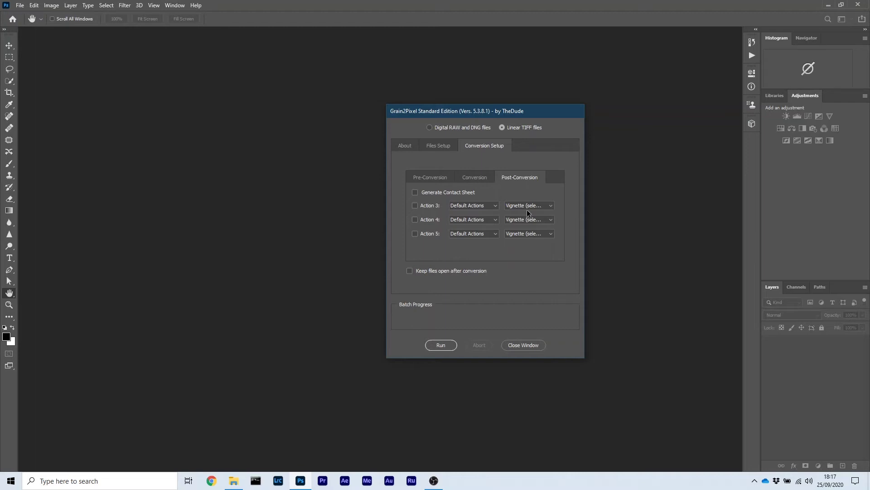
pyautogui.click(551, 207)
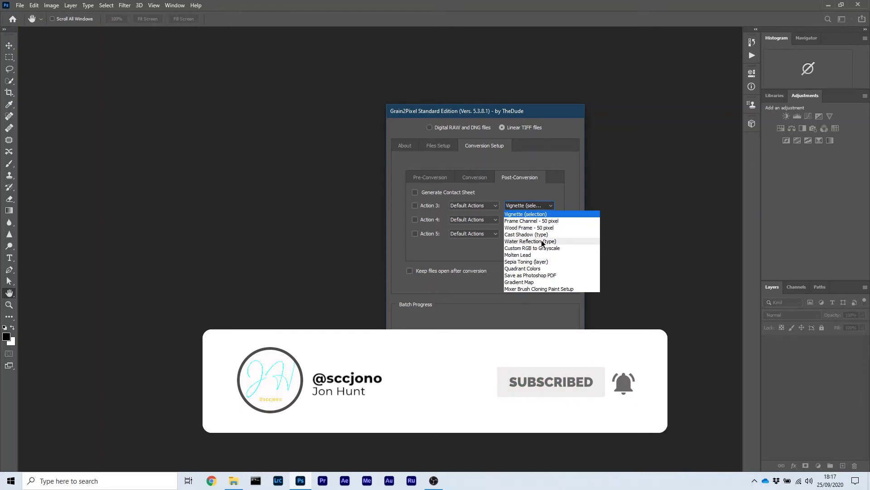
pyautogui.click(570, 201)
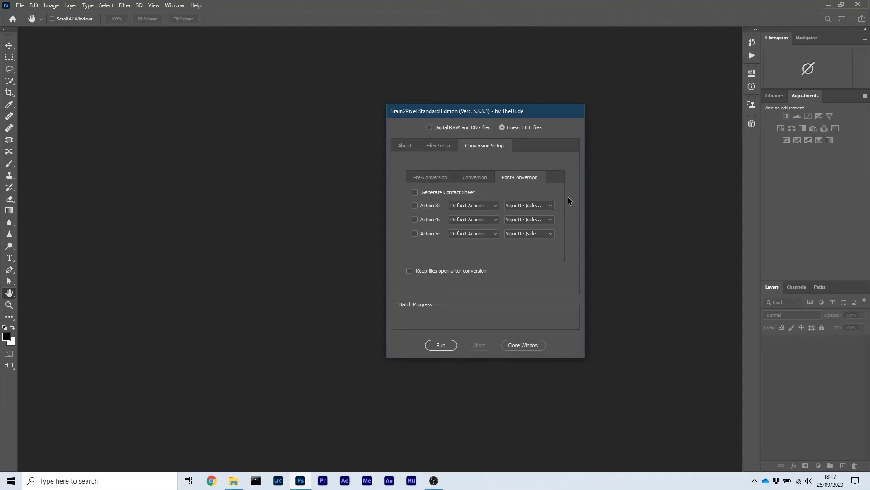
# - Run the Grain2Pixel batch conversion, keeping the sampled film base value for the entire roll
pyautogui.moveTo(544, 111); pyautogui.dragTo(653, 81)
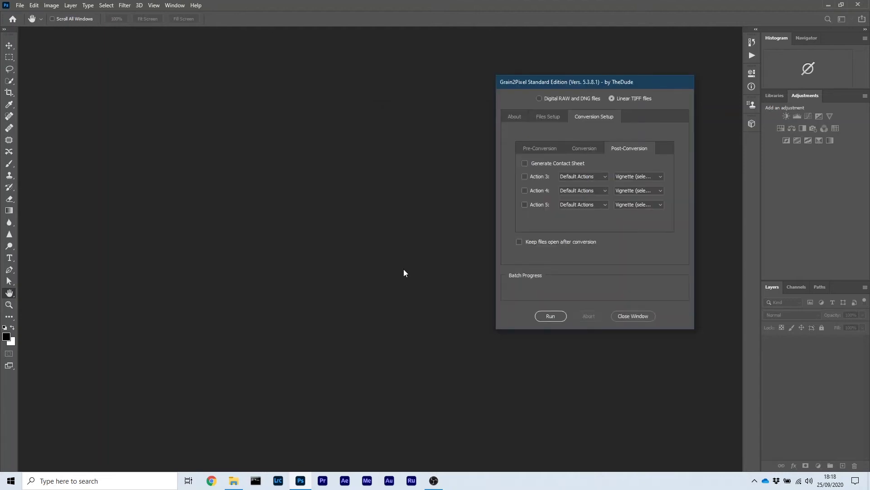
pyautogui.click(550, 316)
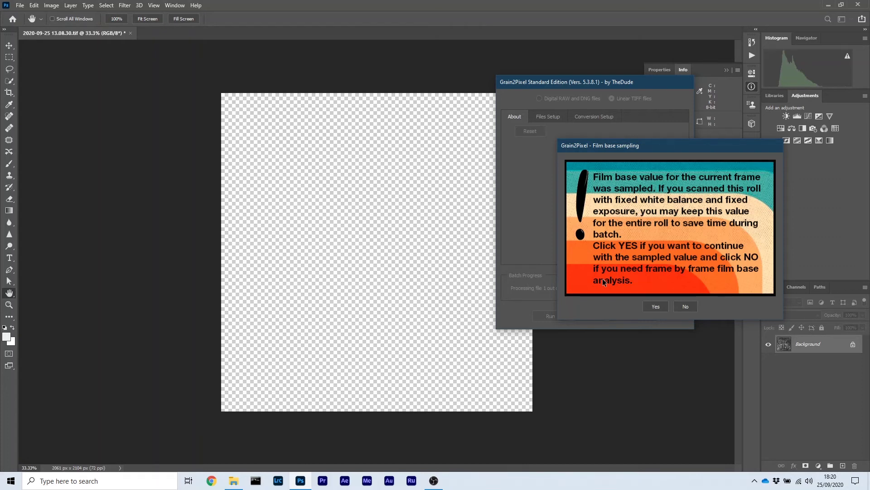
pyautogui.click(656, 306)
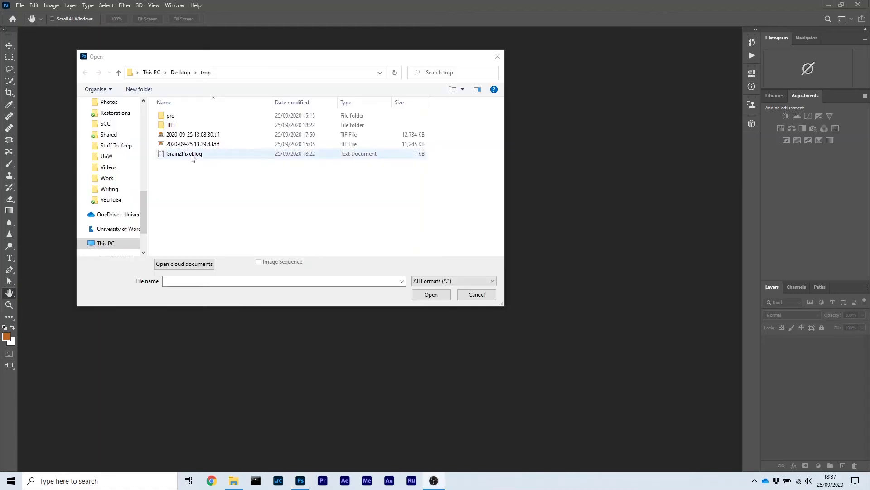
# - Open the converted portrait 2020-09-25 13.39.43_48Bit_g2p0002.tif from the TIFF folder
pyautogui.click(170, 126)
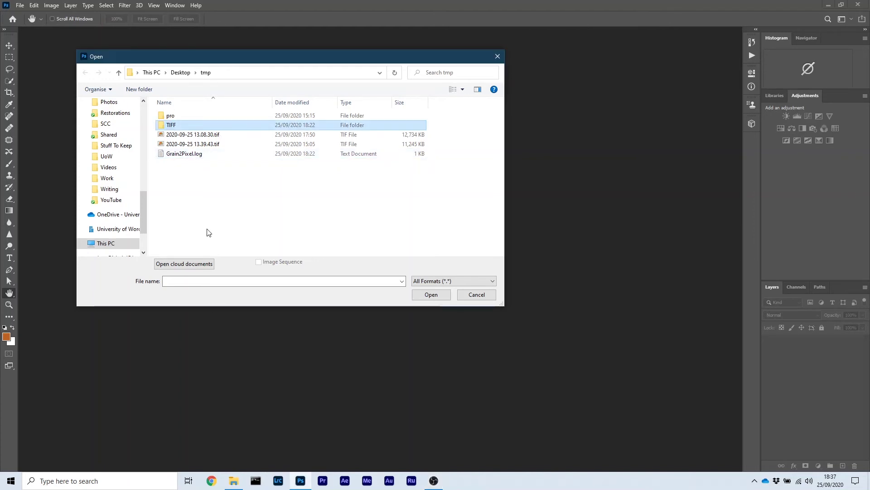
pyautogui.press('Return')
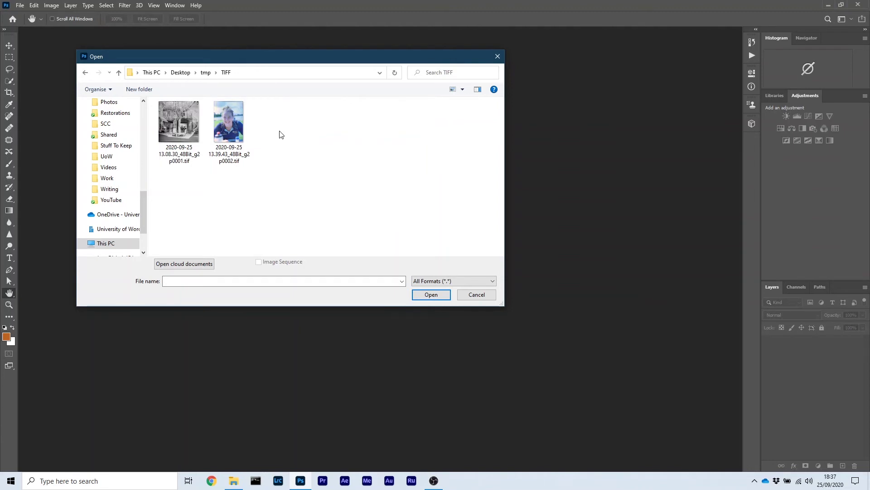
pyautogui.click(230, 122)
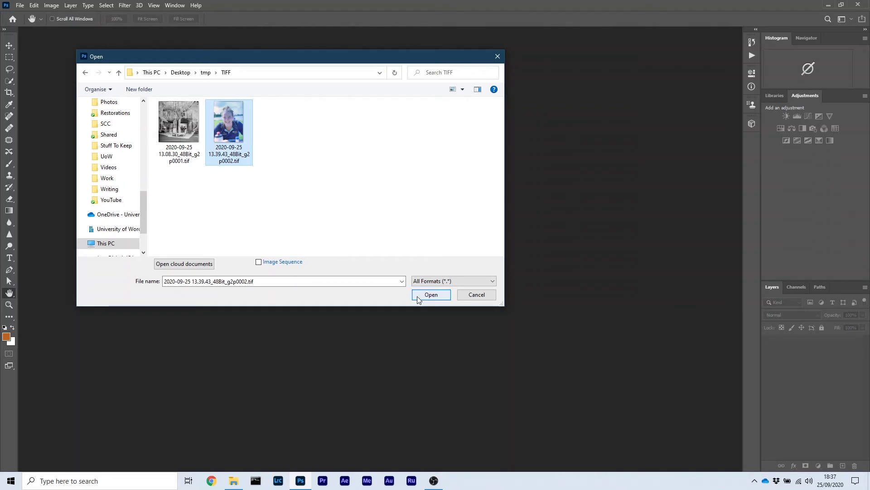
pyautogui.click(430, 295)
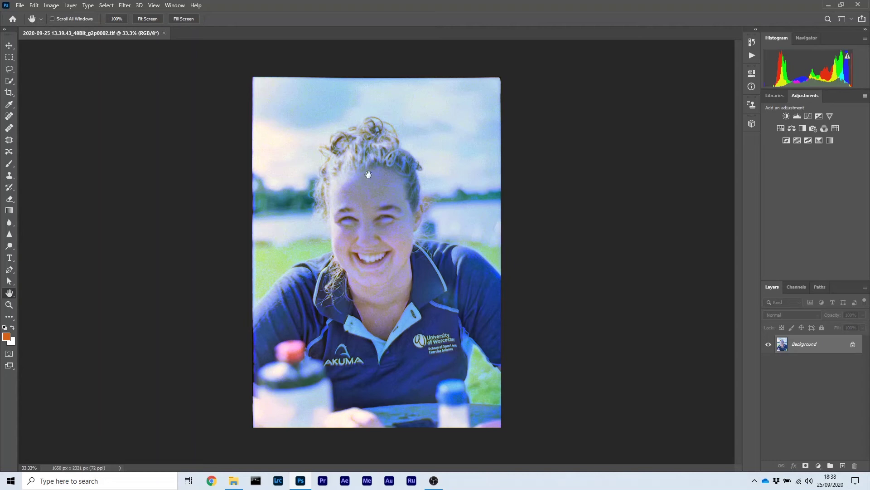
# - Examine the grain and colours of the converted portrait's face at up to 100% zoom
pyautogui.keyDown('ctrl'); pyautogui.click(373, 241); pyautogui.keyUp('ctrl')
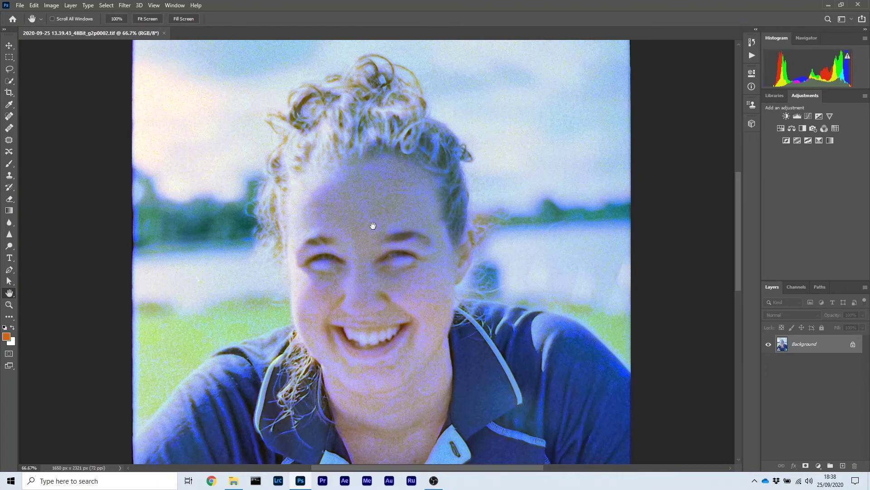
pyautogui.hotkey('ctrl', '+')
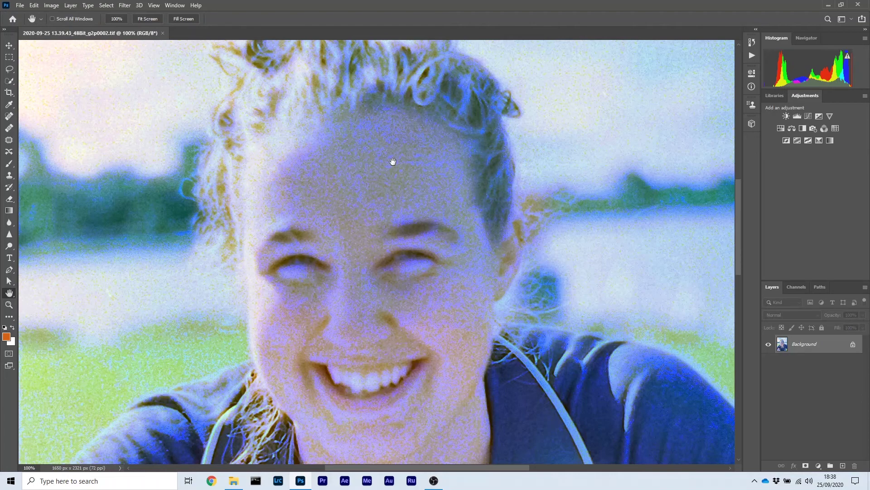
pyautogui.hotkey('ctrl', '-')
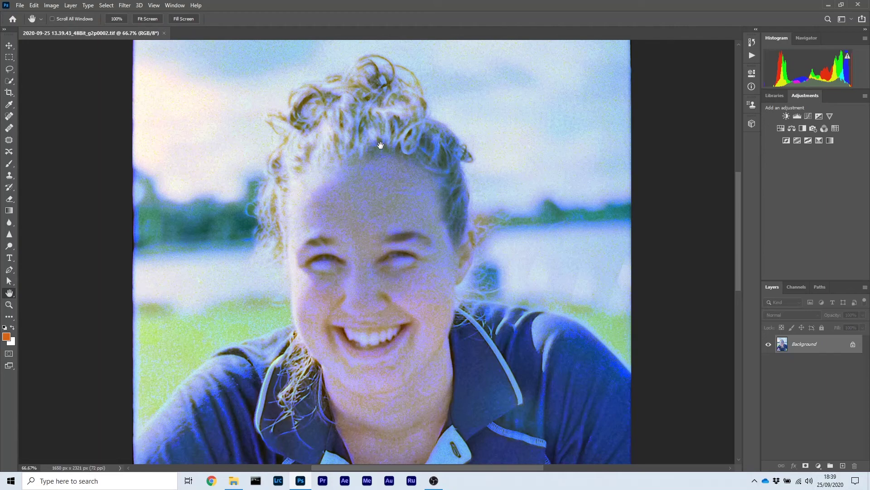
pyautogui.hotkey('ctrl', '0')
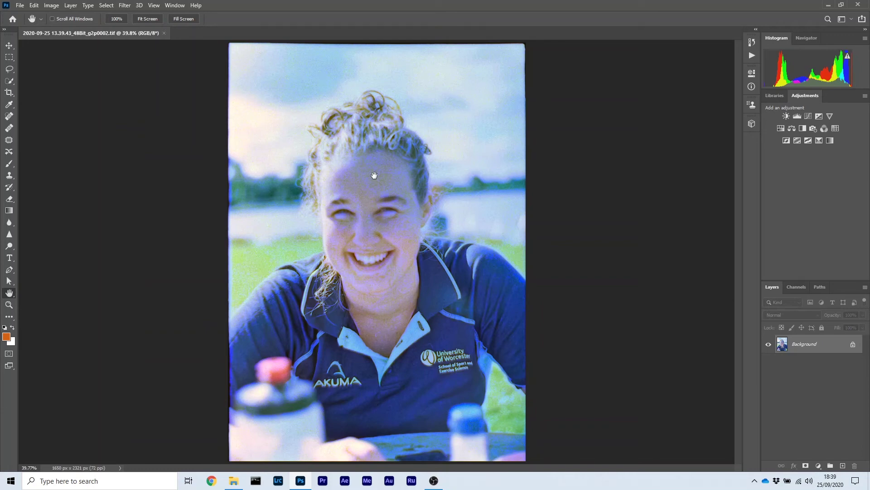
# - Open 000015290008.jpg and tile it vertically beside the converted portrait
pyautogui.click(20, 5)
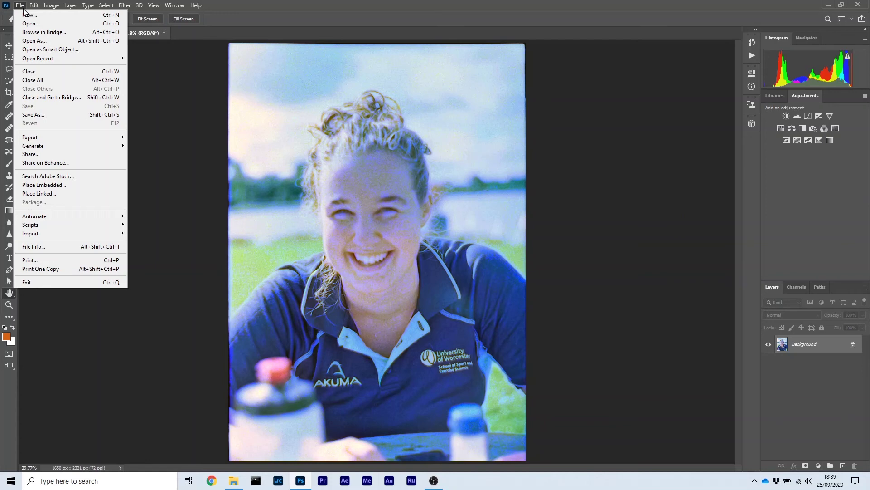
pyautogui.click(30, 23)
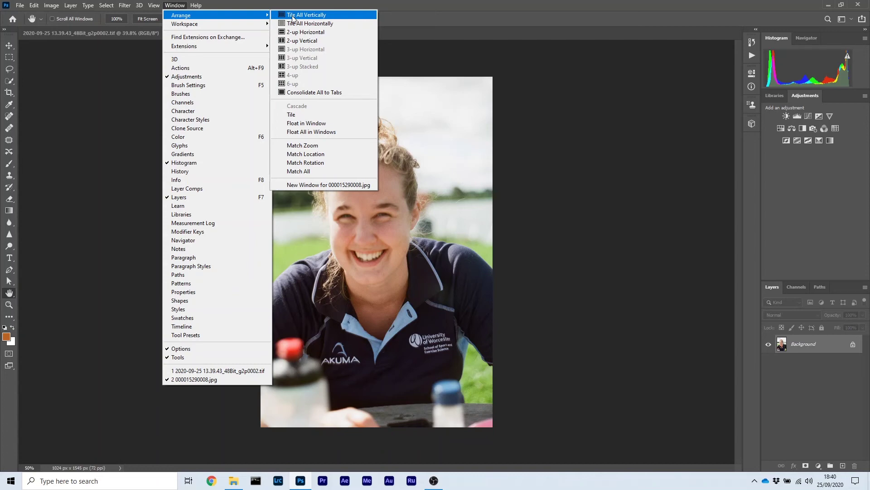
pyautogui.click(293, 16)
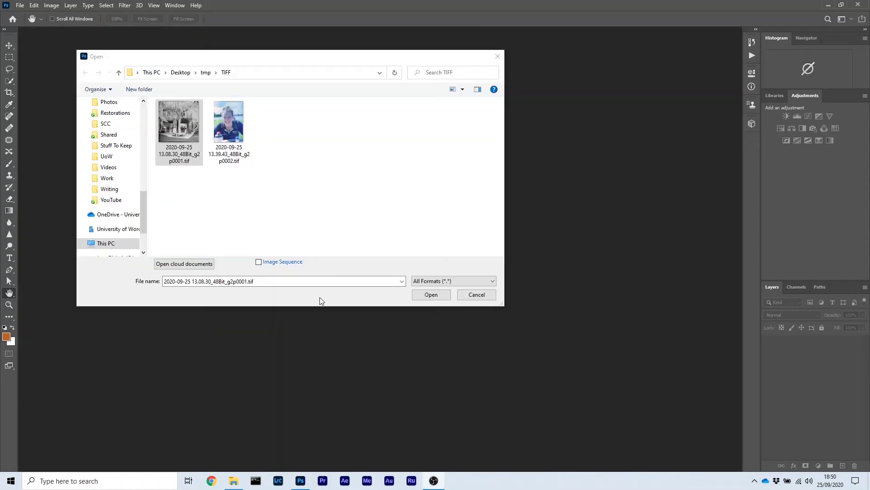
# - Open the converted courtyard image 2020-09-25 13.08.30_48Bit_g2p0001.tif from the TIFF folder
pyautogui.doubleClick(183, 134)
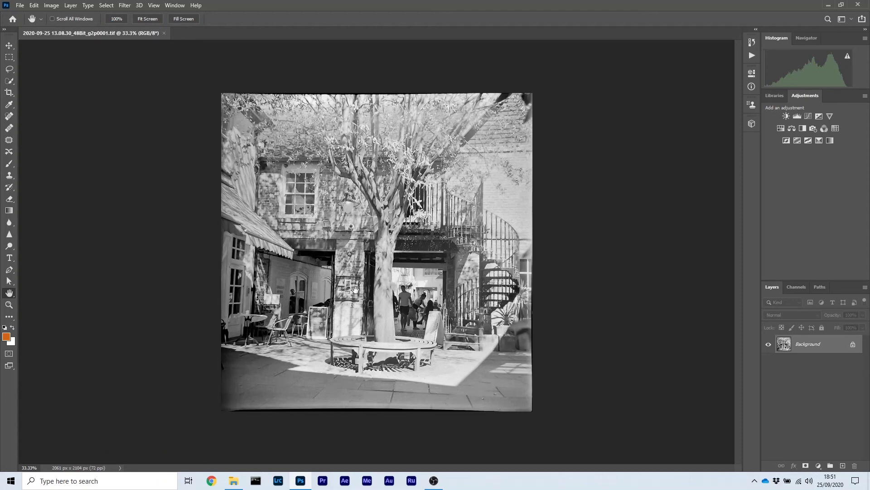
pyautogui.click(20, 5)
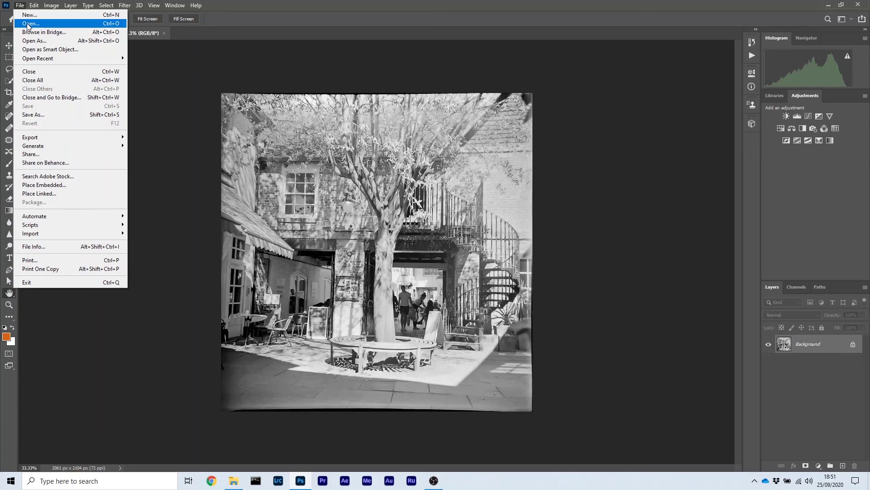
pyautogui.click(278, 160)
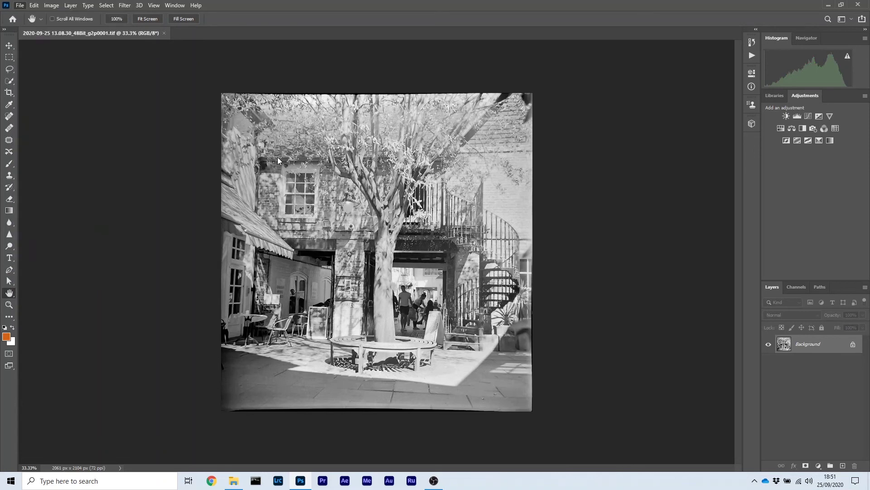